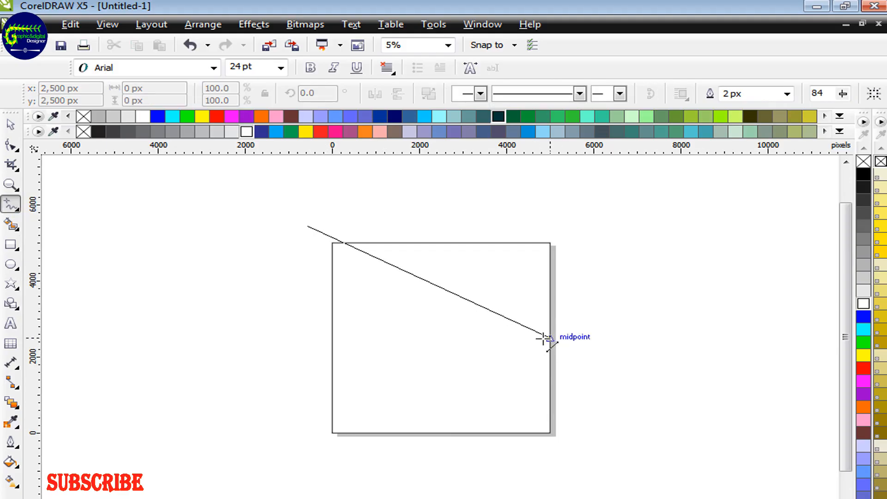
Draw an open three-segment zigzag line across the page, extending past the upper-left and lower-right page corners.
{"action": "left_click", "coordinate": [534, 311]}
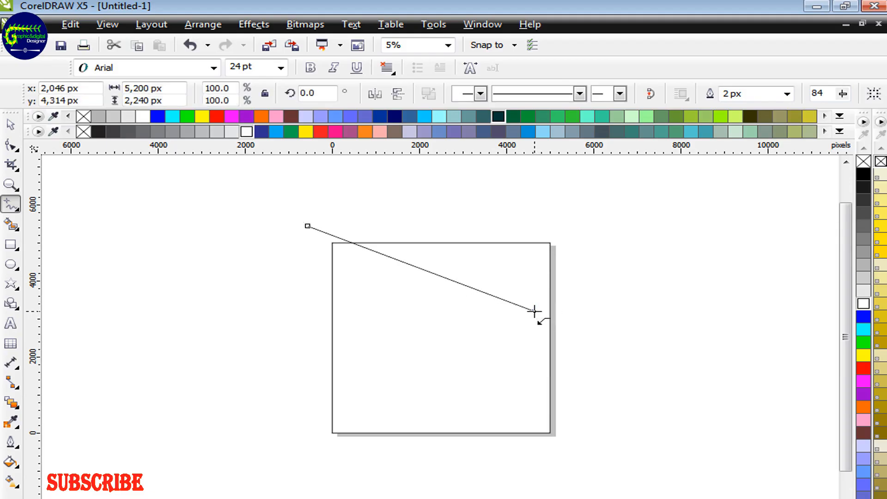
{"action": "left_click", "coordinate": [534, 311]}
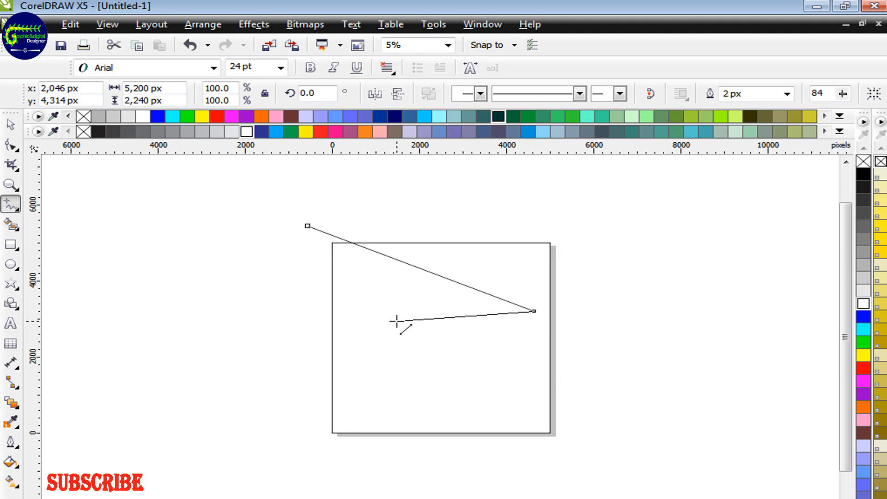
{"action": "left_click", "coordinate": [396, 321]}
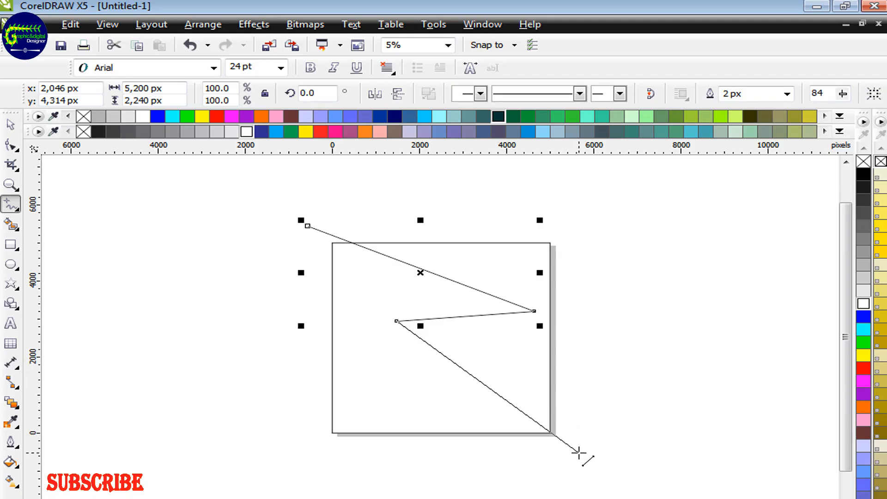
{"action": "double_click", "coordinate": [578, 453]}
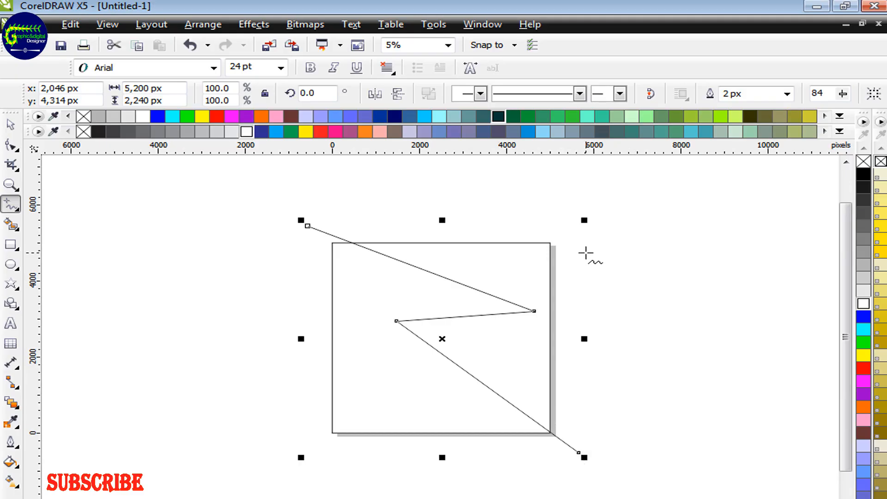
Reshape the zigzag by lowering its upper start node to meet the page corner and lowering its inner notch node slightly.
{"action": "left_click", "coordinate": [10, 145]}
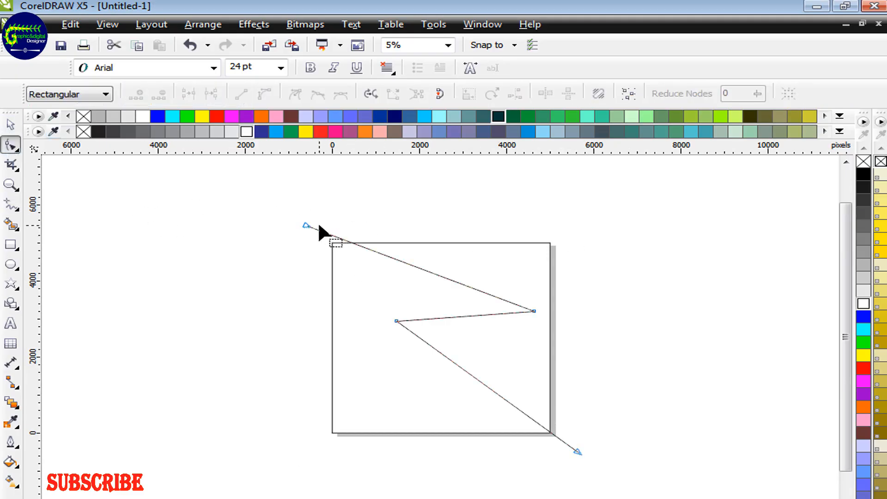
{"action": "left_click", "coordinate": [306, 225]}
{"action": "left_click_drag", "start_coordinate": [305, 225], "coordinate": [305, 234]}
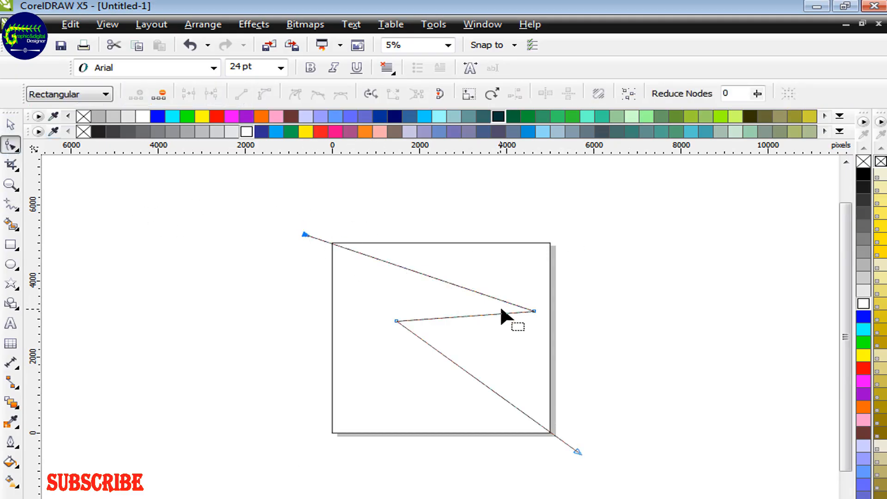
{"action": "left_click", "coordinate": [534, 311]}
{"action": "left_click_drag", "start_coordinate": [393, 320], "coordinate": [393, 331]}
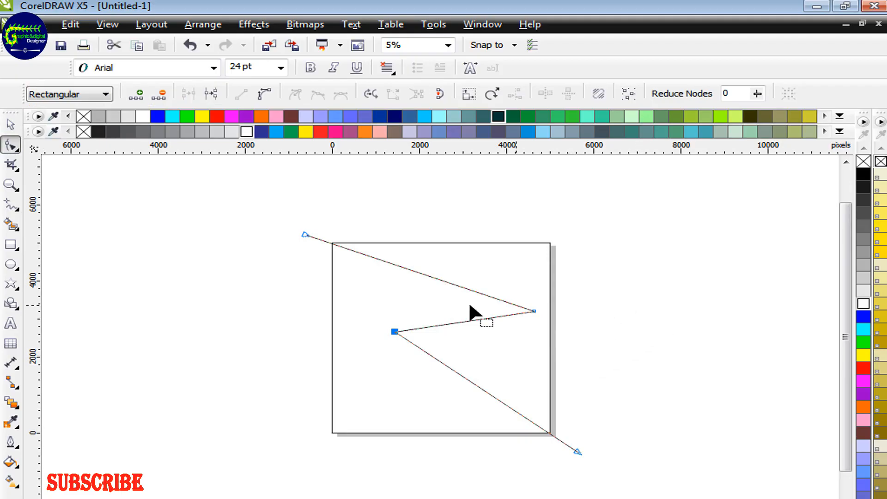
Create a flag shape with Smart Fill in the page area left of the zigzag and delete the zigzag line.
{"action": "left_click", "coordinate": [10, 224]}
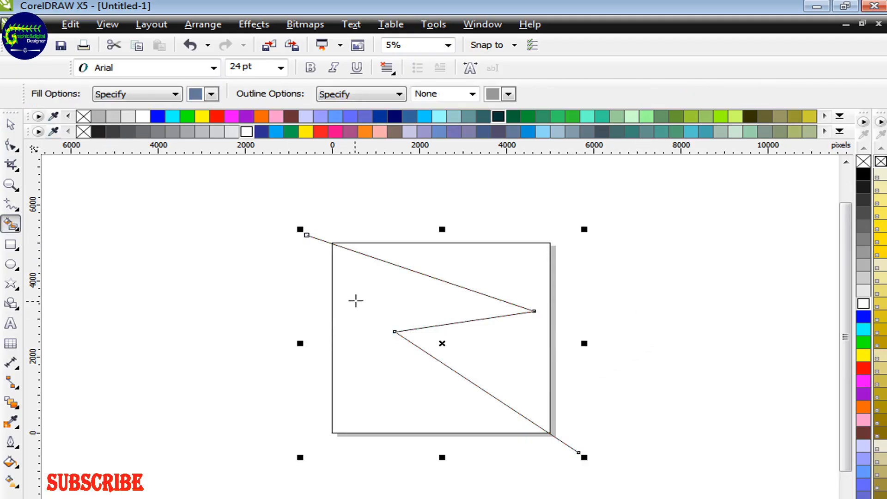
{"action": "left_click", "coordinate": [356, 301]}
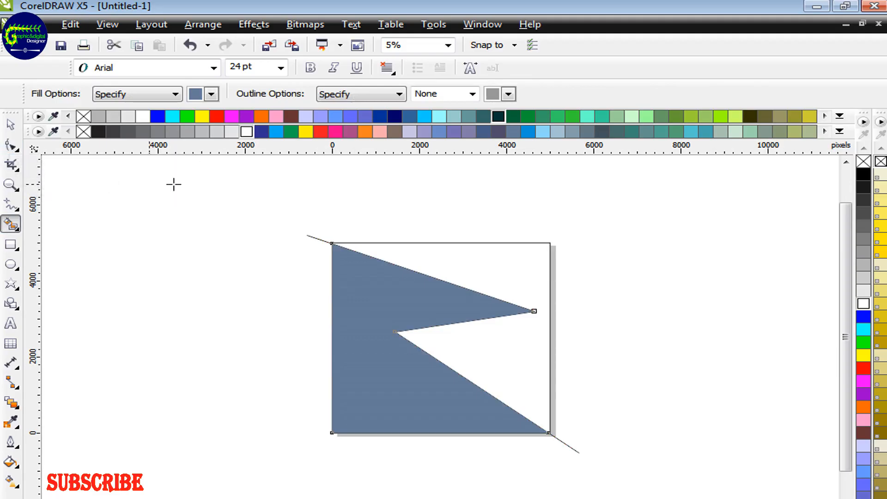
{"action": "left_click", "coordinate": [10, 125]}
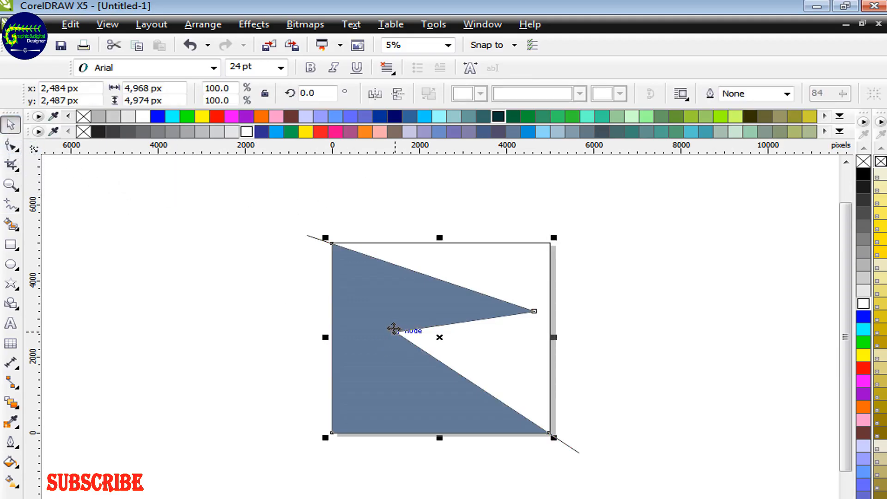
{"action": "left_click_drag", "start_coordinate": [392, 328], "coordinate": [187, 291]}
{"action": "left_click", "coordinate": [420, 283]}
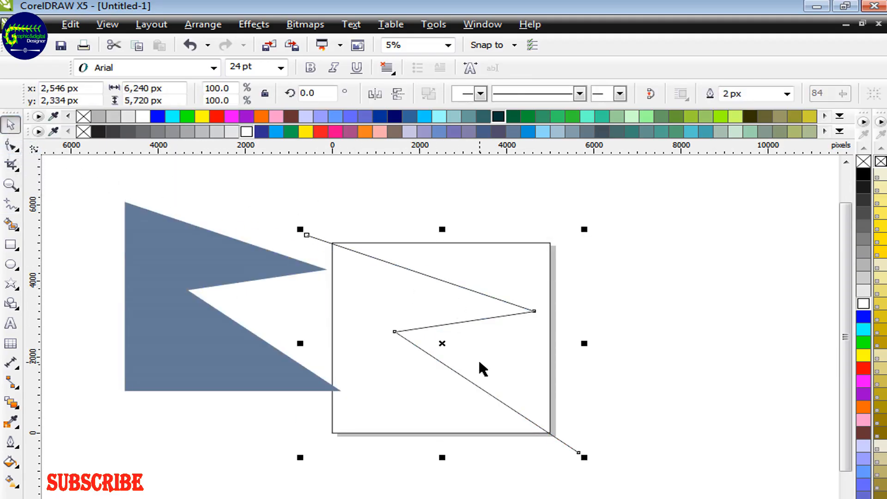
{"action": "key", "text": "Delete"}
Move the flag shape back onto the page and fill it with red.
{"action": "left_click_drag", "start_coordinate": [169, 269], "coordinate": [375, 303]}
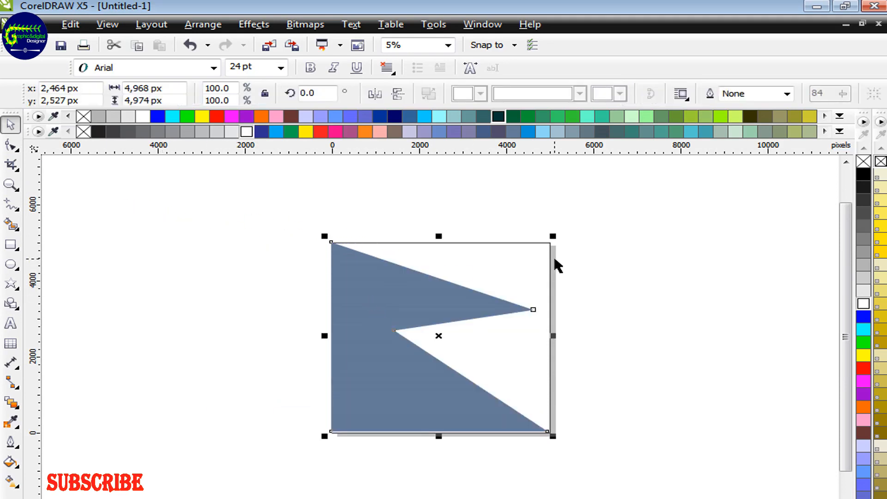
{"action": "left_click", "coordinate": [321, 132]}
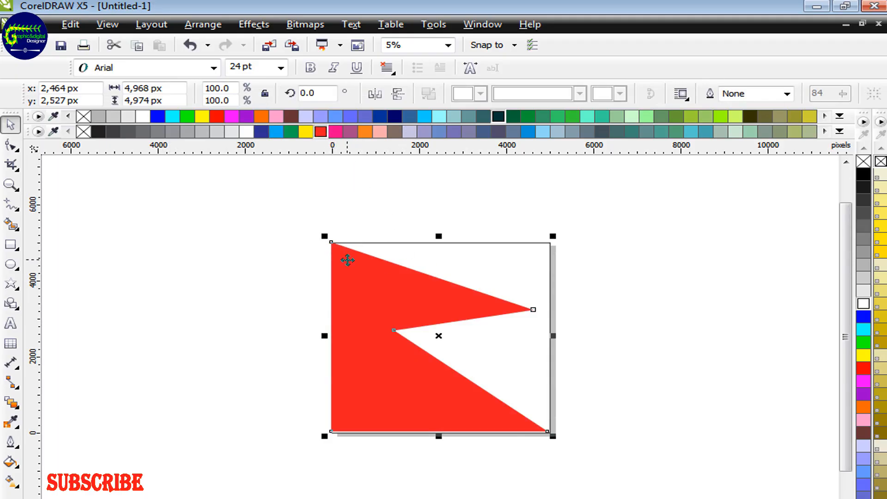
{"action": "mouse_move", "coordinate": [347, 260]}
{"action": "left_mouse_down"}
{"action": "mouse_move", "coordinate": [366, 277]}
{"action": "mouse_move", "coordinate": [355, 261]}
{"action": "left_mouse_up"}
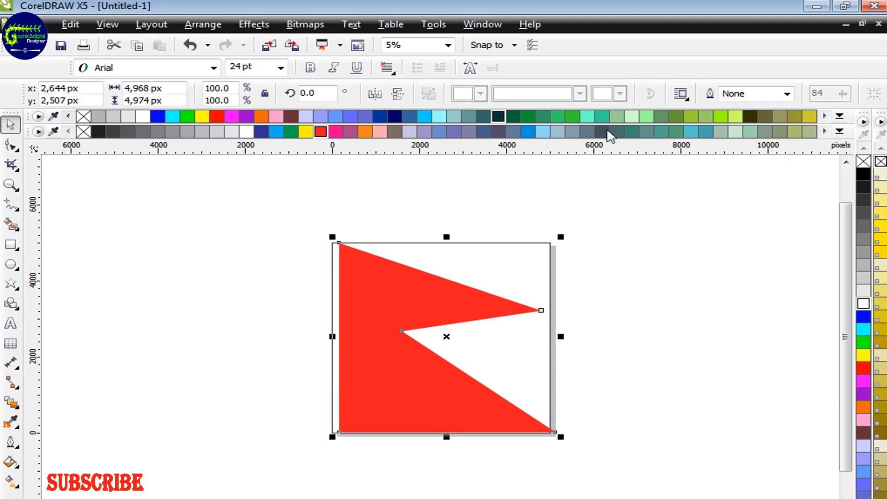
Give the flag shape a blue (#0000FF) outline 100 px wide and realign it with the page's left edge.
{"action": "right_click", "coordinate": [157, 118]}
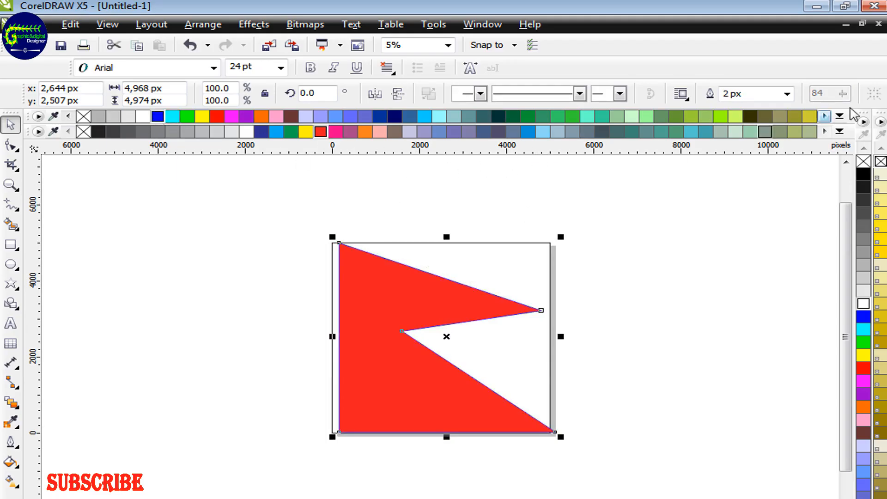
{"action": "double_click", "coordinate": [727, 94]}
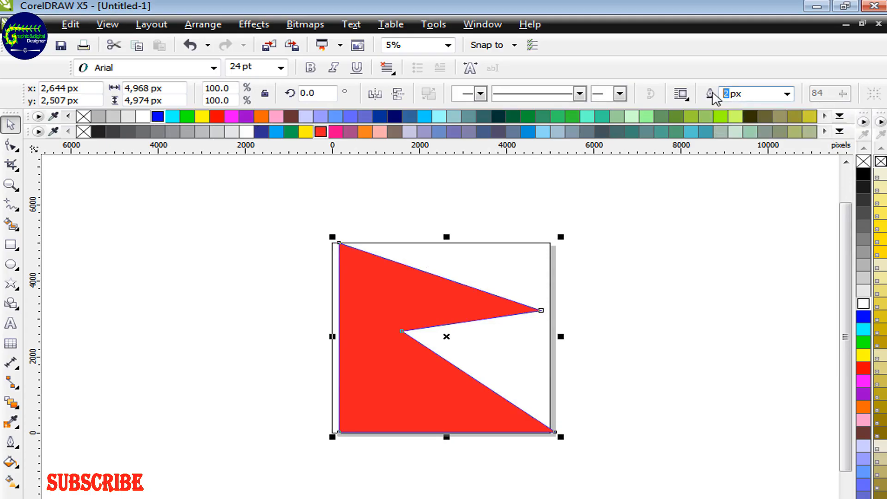
{"action": "type", "text": "100"}
{"action": "key", "text": "Return"}
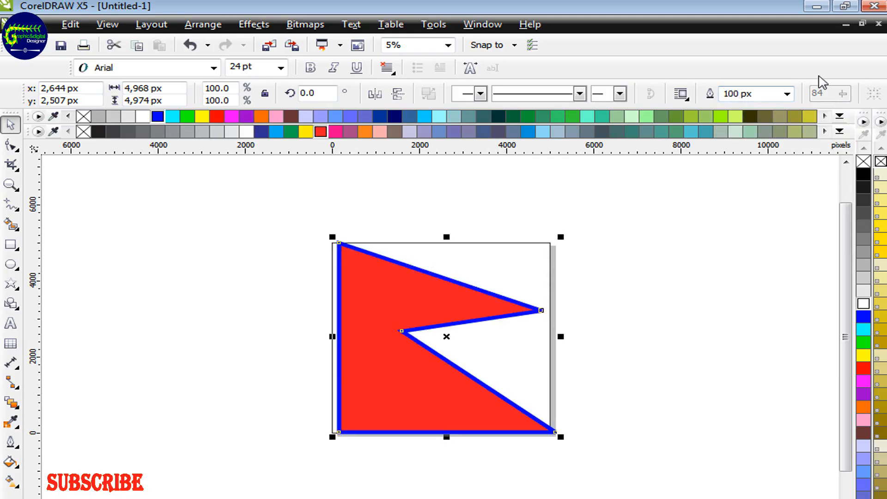
{"action": "left_click", "coordinate": [678, 381]}
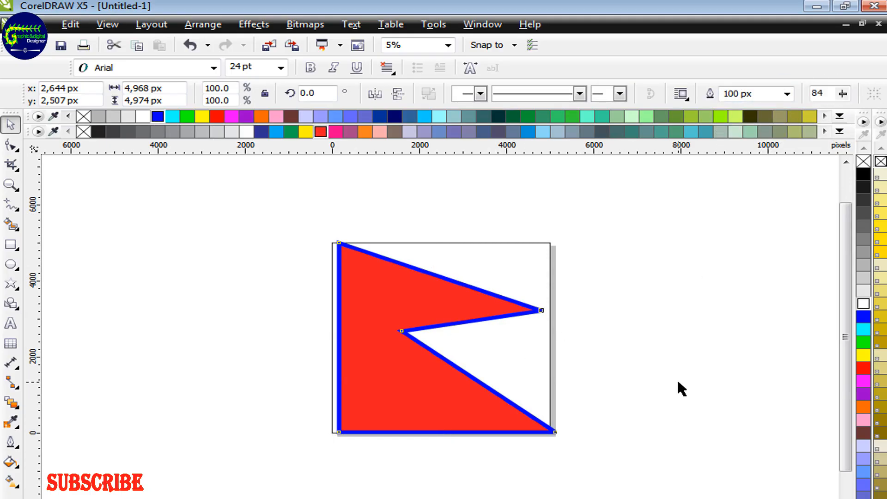
{"action": "left_click_drag", "start_coordinate": [395, 359], "coordinate": [392, 363]}
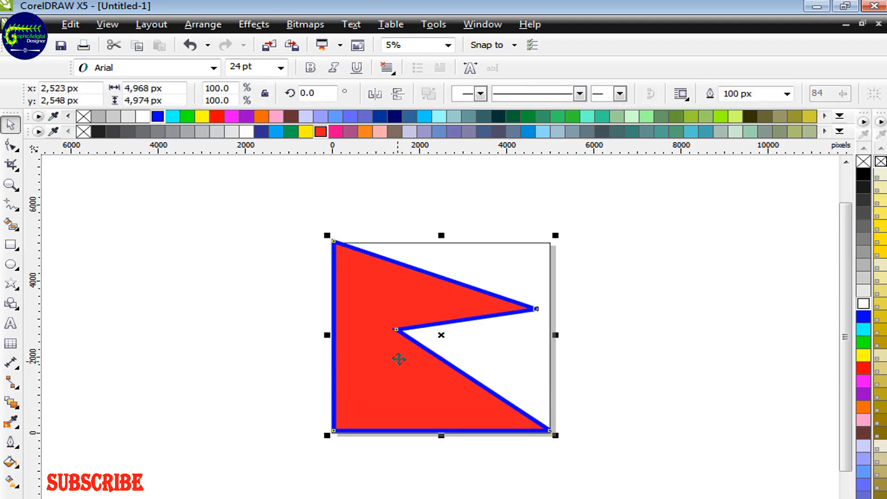
{"action": "left_click", "coordinate": [691, 292]}
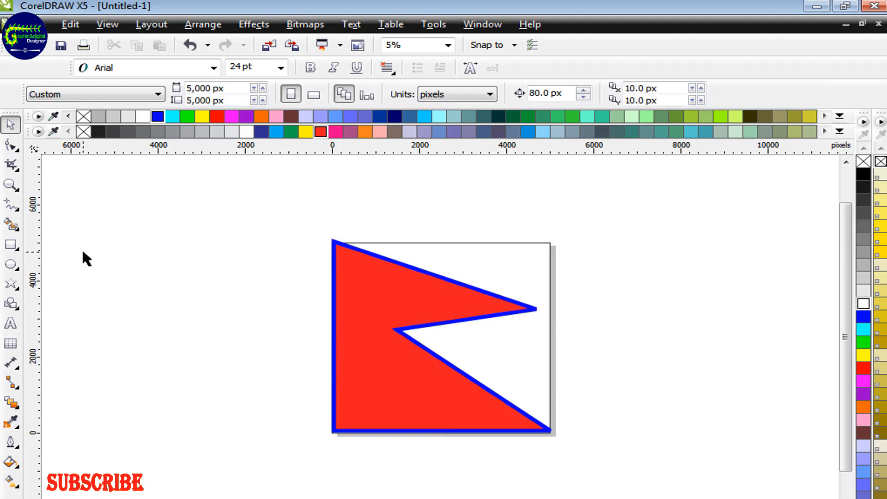
Draw a five-pointed star about 3,158 by 3,003 px in the empty area left of the flag.
{"action": "left_click", "coordinate": [10, 284]}
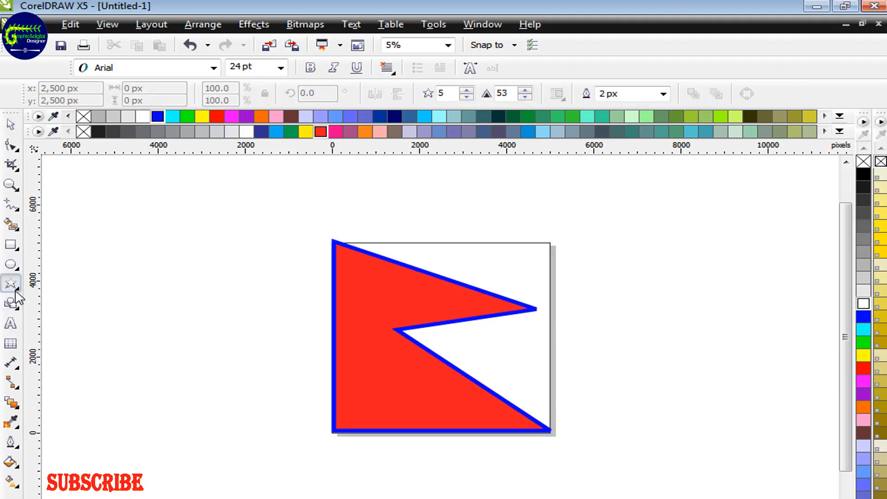
{"action": "left_click", "coordinate": [15, 286]}
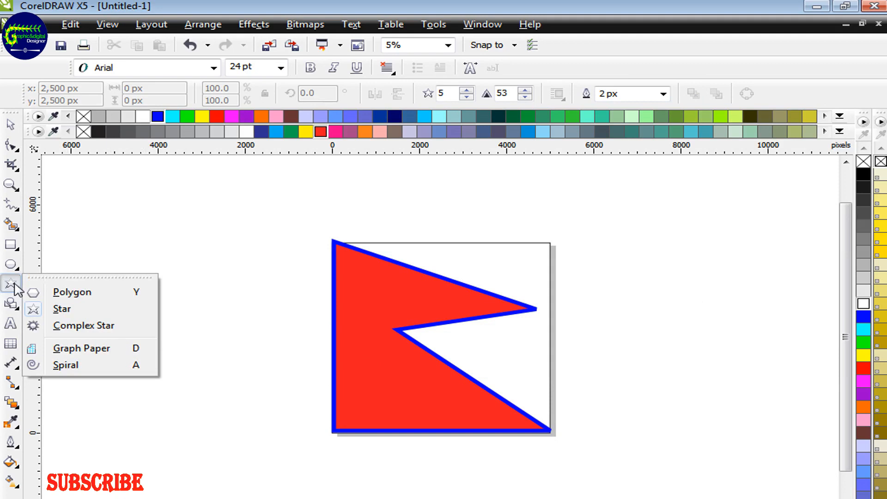
{"action": "left_click", "coordinate": [35, 309]}
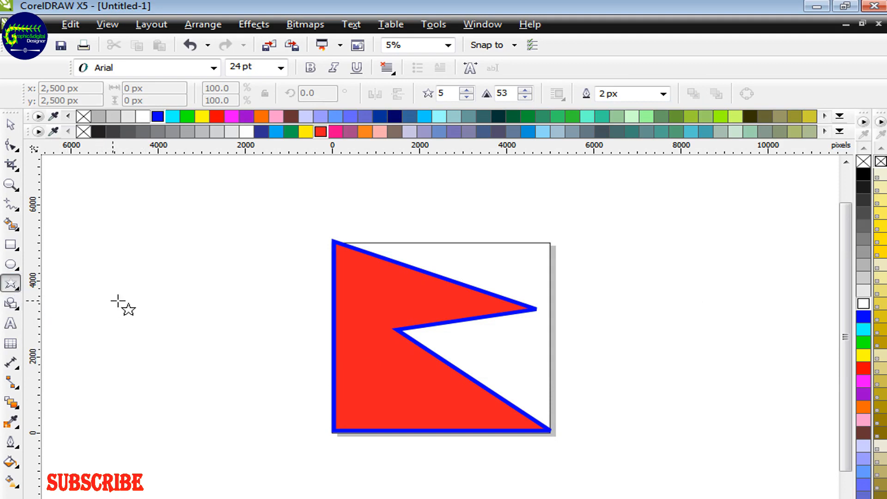
{"action": "left_click_drag", "start_coordinate": [117, 262], "coordinate": [265, 386]}
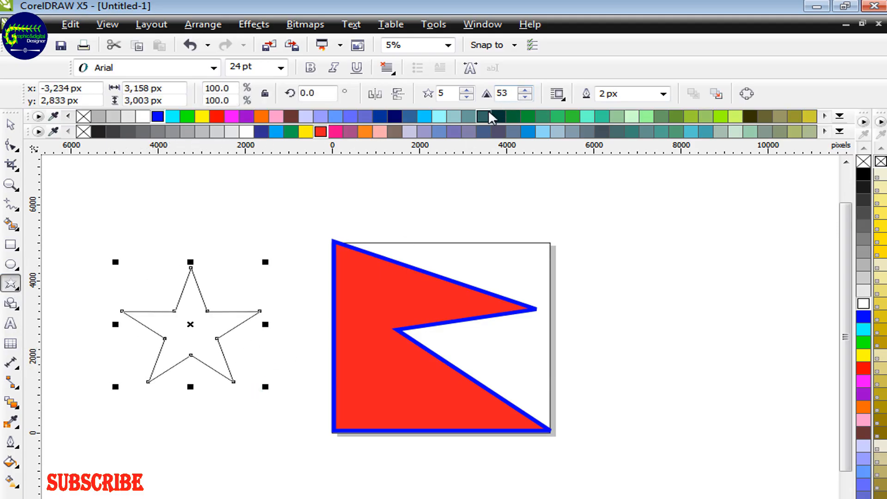
Set the star to 15 points and pull its inner nodes outward to shorten the rays, to a sharpness of about 26.
{"action": "left_click", "coordinate": [466, 91]}
{"action": "left_click", "coordinate": [466, 91]}
{"action": "left_click", "coordinate": [466, 90]}
{"action": "left_click", "coordinate": [466, 90]}
{"action": "left_click", "coordinate": [466, 90]}
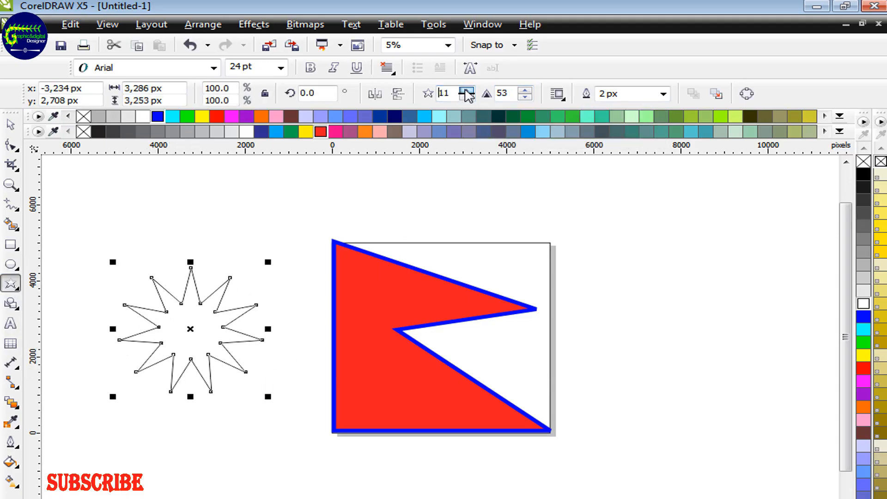
{"action": "left_click", "coordinate": [466, 91]}
{"action": "left_click", "coordinate": [466, 91]}
{"action": "left_click", "coordinate": [466, 90]}
{"action": "left_click", "coordinate": [466, 90]}
{"action": "left_click", "coordinate": [466, 90]}
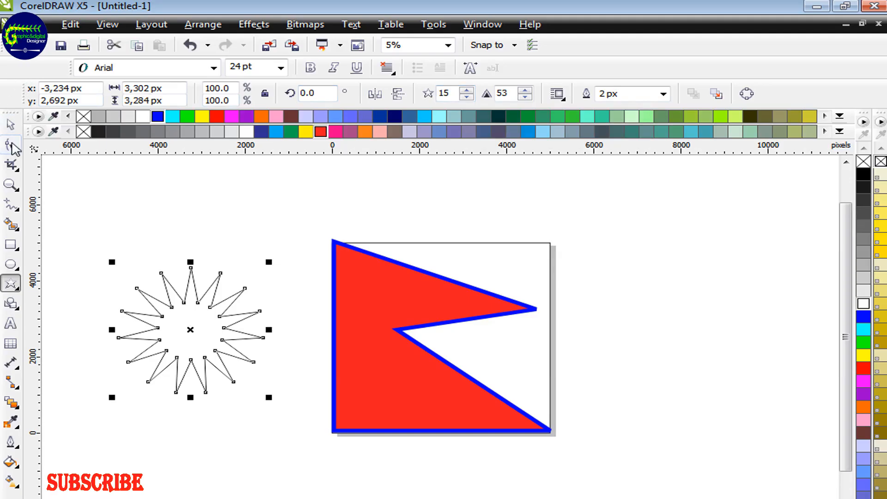
{"action": "left_click", "coordinate": [11, 146]}
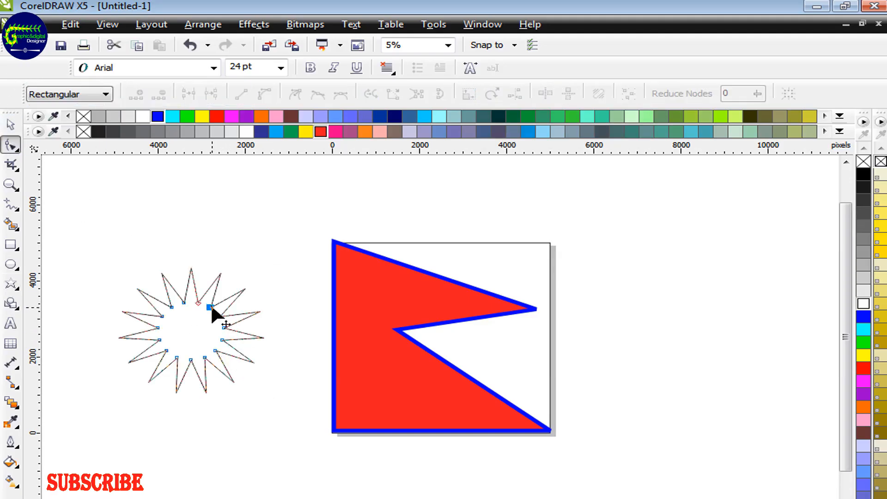
{"action": "left_click_drag", "start_coordinate": [210, 303], "coordinate": [223, 298]}
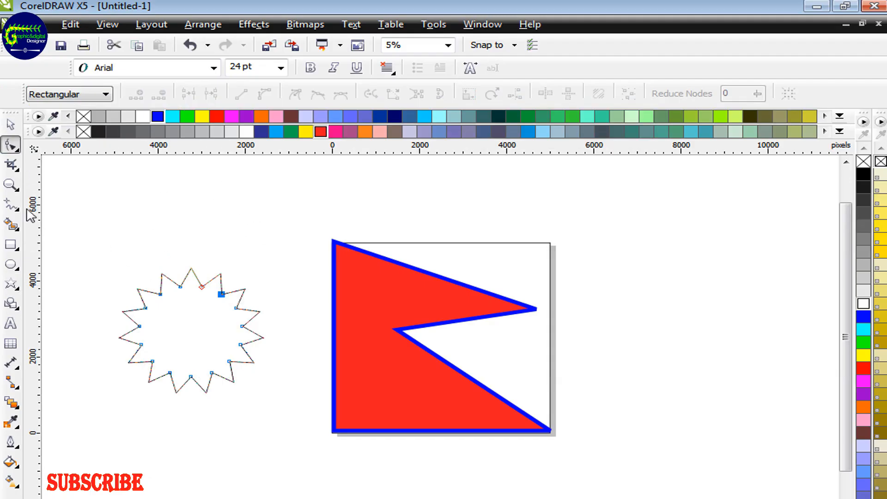
Move the 15-pointed star onto the lower part of the flag and color it white.
{"action": "left_click", "coordinate": [10, 124]}
{"action": "left_click_drag", "start_coordinate": [199, 333], "coordinate": [398, 389]}
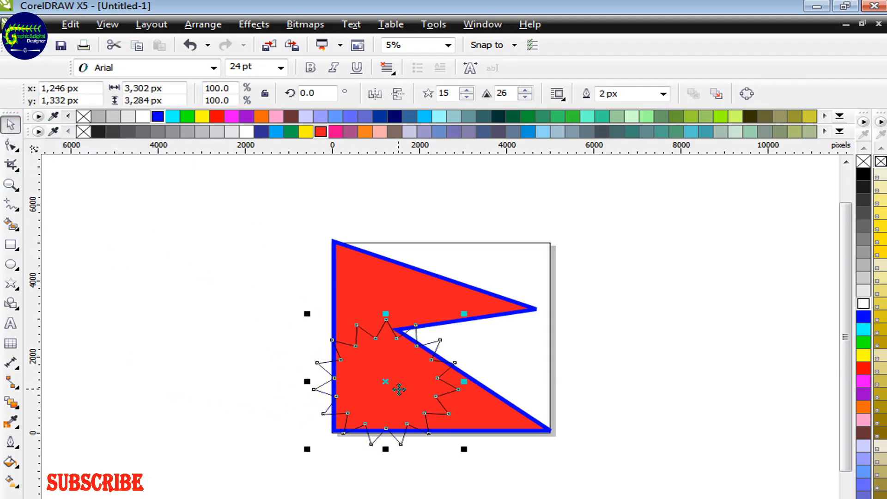
{"action": "left_click", "coordinate": [143, 118]}
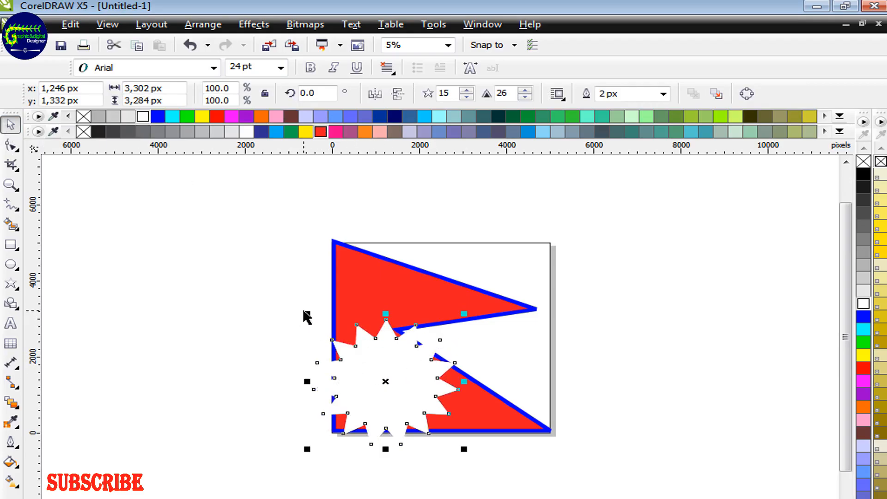
Scale the white star down so it fits inside the lower red area of the flag.
{"action": "left_click_drag", "start_coordinate": [305, 309], "coordinate": [328, 331]}
{"action": "left_click", "coordinate": [342, 362]}
{"action": "left_click", "coordinate": [539, 355]}
{"action": "left_click", "coordinate": [417, 376]}
{"action": "left_click_drag", "start_coordinate": [306, 311], "coordinate": [351, 356]}
{"action": "left_click_drag", "start_coordinate": [422, 412], "coordinate": [435, 423]}
{"action": "left_click", "coordinate": [673, 340]}
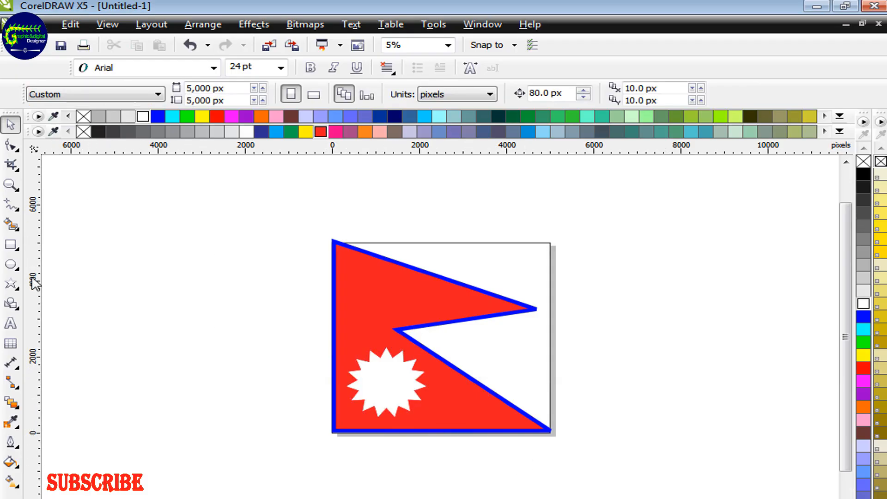
Draw a circle about 4,320 px in diameter left of the flag and place an overlapping duplicate slightly above it.
{"action": "left_click", "coordinate": [10, 263]}
{"action": "left_click_drag", "start_coordinate": [95, 240], "coordinate": [290, 407]}
{"action": "left_click", "coordinate": [428, 94]}
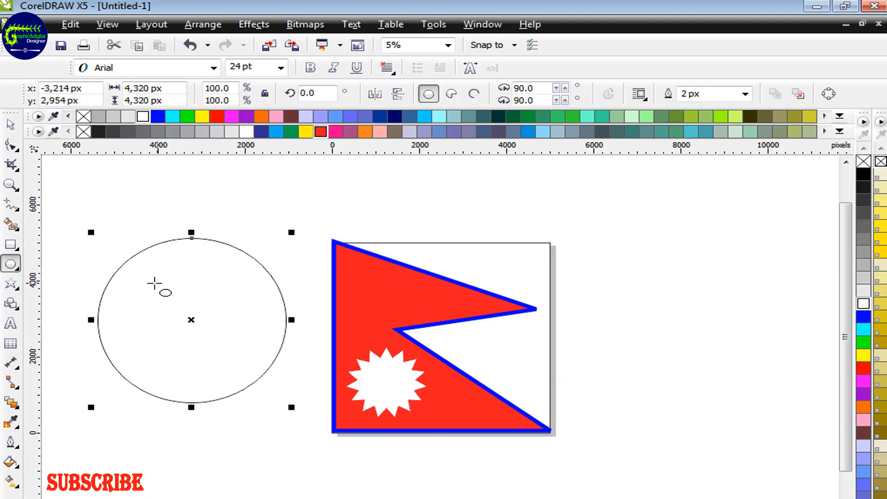
{"action": "left_click", "coordinate": [11, 124]}
{"action": "left_click_drag", "start_coordinate": [191, 320], "coordinate": [210, 264]}
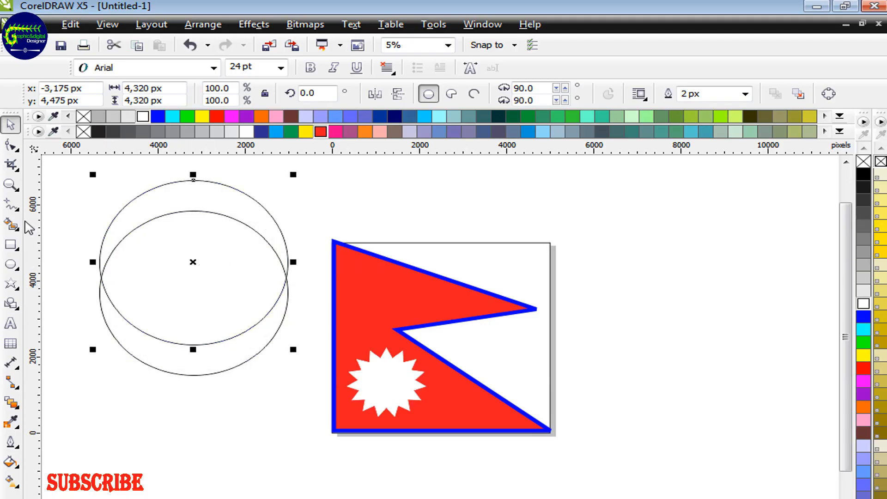
Create a crescent with Smart Fill in the lower area between the two circles and delete the upper circle.
{"action": "left_click", "coordinate": [11, 225]}
{"action": "left_click", "coordinate": [200, 360]}
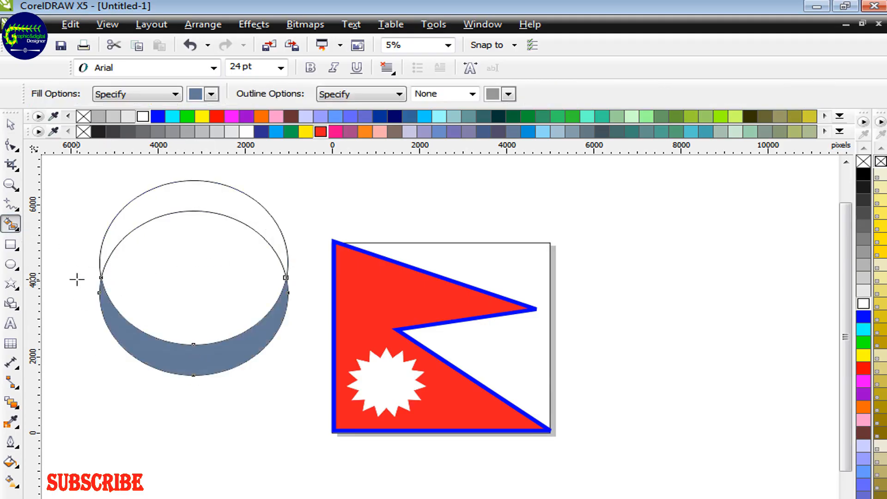
{"action": "left_click", "coordinate": [10, 124]}
{"action": "key", "text": "Delete"}
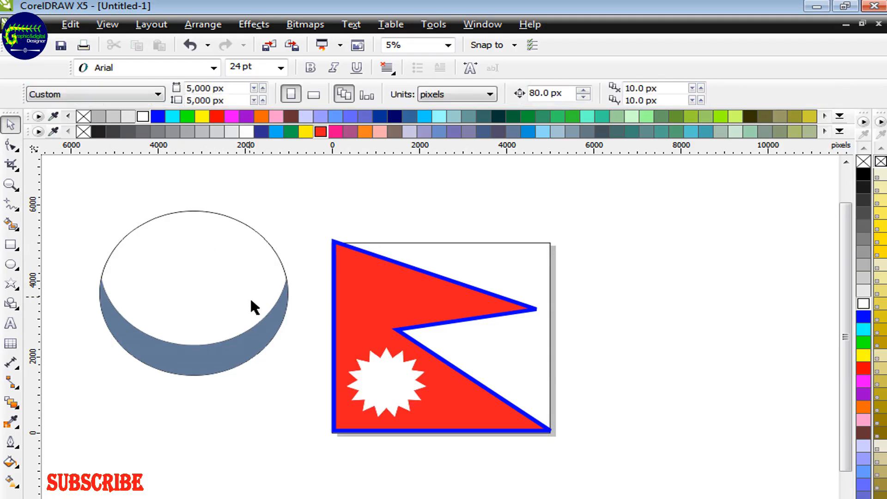
Delete the remaining circle, then place a dark blue copy of the white sun star over the crescent.
{"action": "left_click", "coordinate": [239, 254]}
{"action": "key", "text": "Delete"}
{"action": "left_click", "coordinate": [397, 387]}
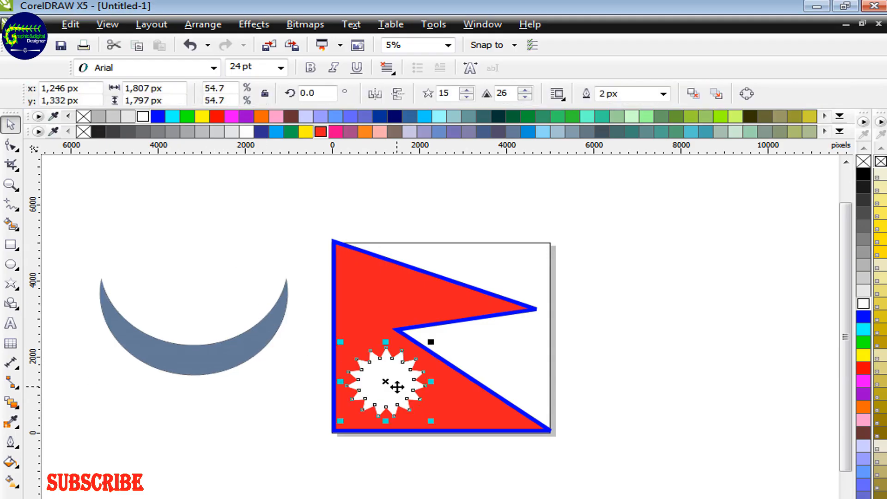
{"action": "left_click_drag", "start_coordinate": [397, 386], "coordinate": [188, 315]}
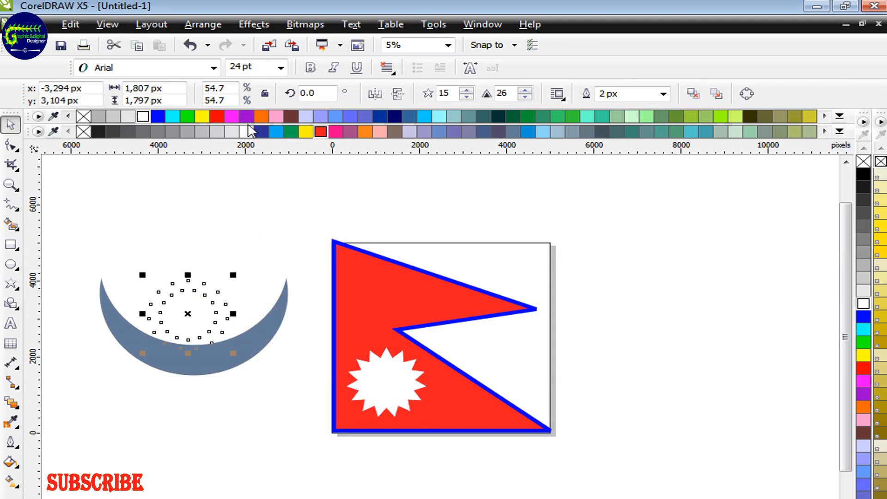
{"action": "left_click", "coordinate": [261, 132]}
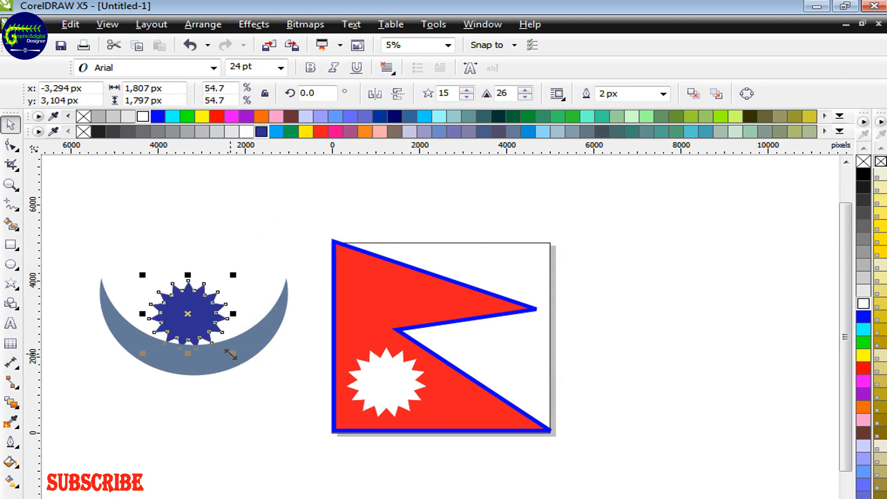
Enlarge the dark blue star to about 3,600 px wide and give it 23 points with a sharpness of 29.
{"action": "left_click_drag", "start_coordinate": [231, 354], "coordinate": [270, 389]}
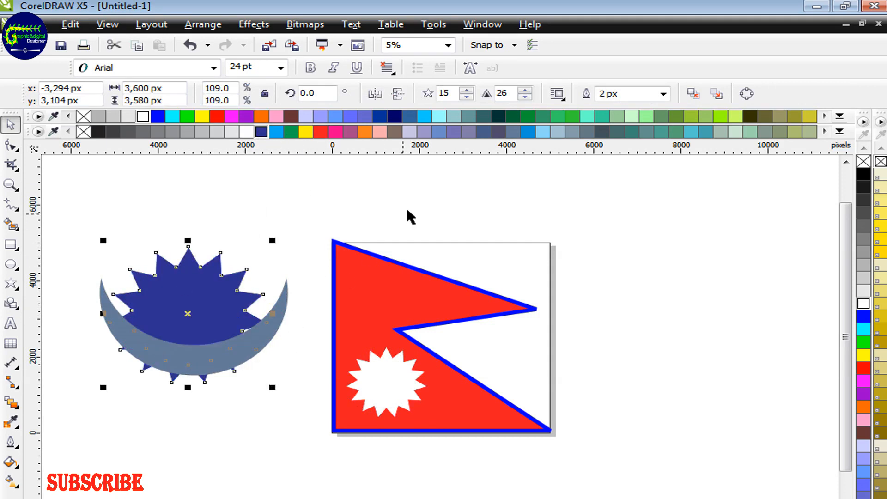
{"action": "left_click", "coordinate": [467, 90]}
{"action": "left_click", "coordinate": [466, 89]}
{"action": "left_click", "coordinate": [466, 89]}
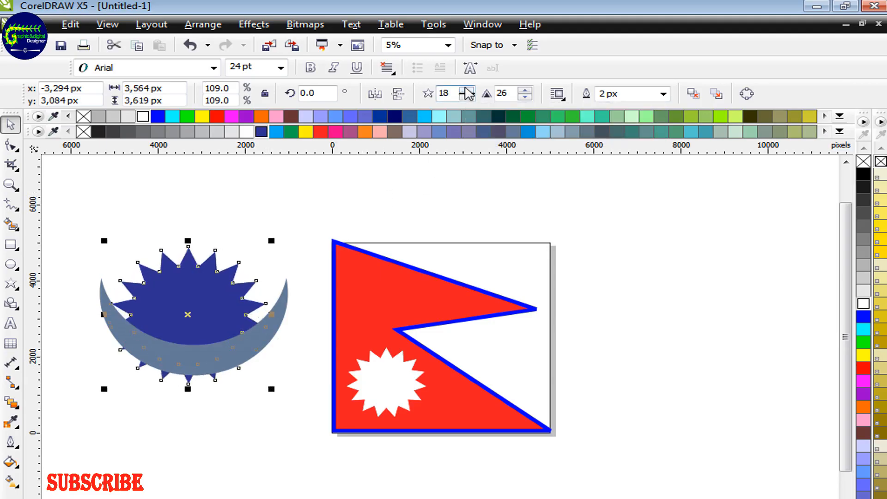
{"action": "left_click", "coordinate": [467, 89]}
{"action": "left_click", "coordinate": [466, 89]}
{"action": "left_click", "coordinate": [466, 90]}
{"action": "left_click", "coordinate": [467, 89]}
{"action": "left_click", "coordinate": [466, 90]}
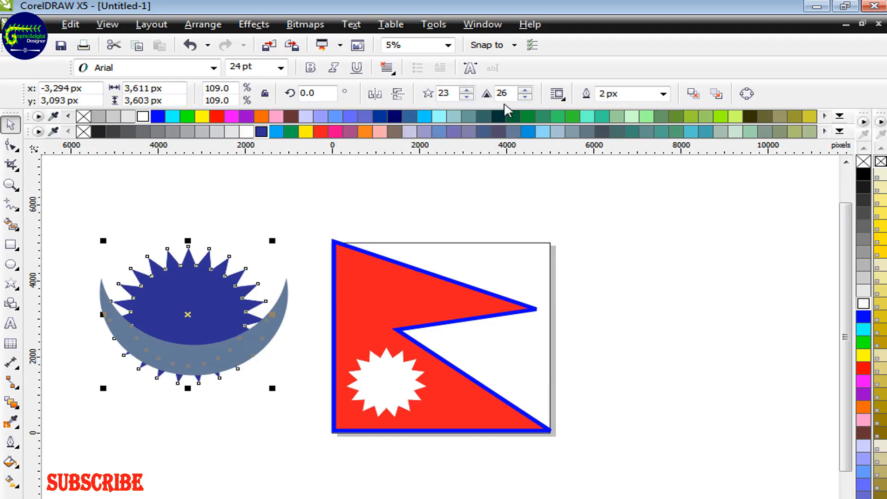
{"action": "left_click", "coordinate": [524, 90]}
{"action": "left_click", "coordinate": [524, 89]}
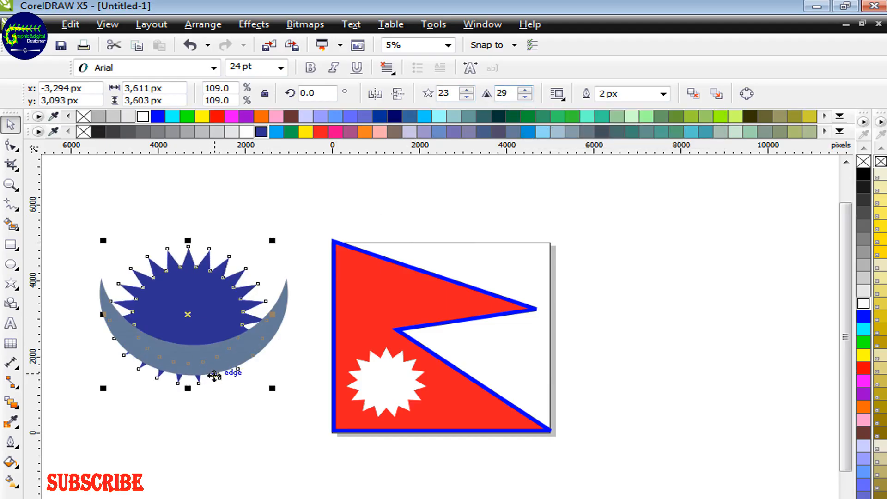
Move the dark blue star slightly down so it sits centered on the crescent.
{"action": "left_click", "coordinate": [252, 435]}
{"action": "left_click_drag", "start_coordinate": [214, 337], "coordinate": [214, 350]}
{"action": "left_click", "coordinate": [199, 308]}
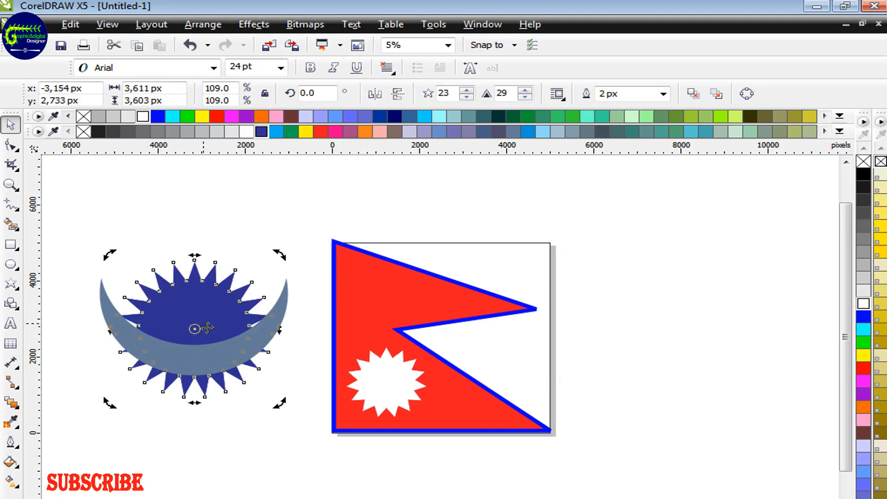
{"action": "left_click", "coordinate": [300, 444]}
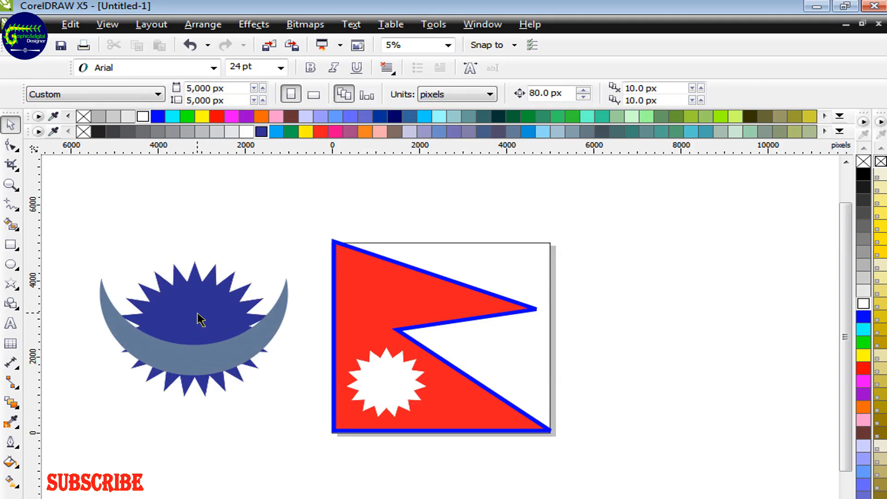
Smart Fill the crescent and the part of the star above it, coloring both new shapes red.
{"action": "left_click", "coordinate": [11, 224]}
{"action": "left_click", "coordinate": [180, 354]}
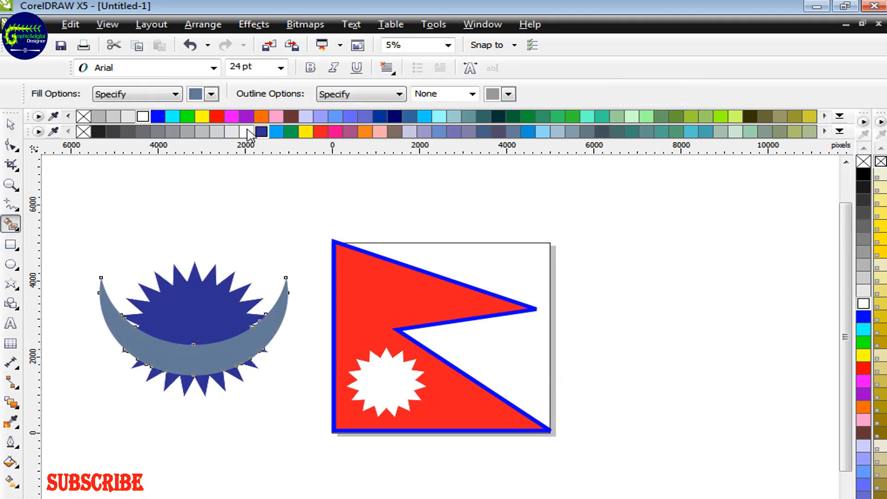
{"action": "left_click", "coordinate": [217, 116]}
{"action": "left_click", "coordinate": [206, 317]}
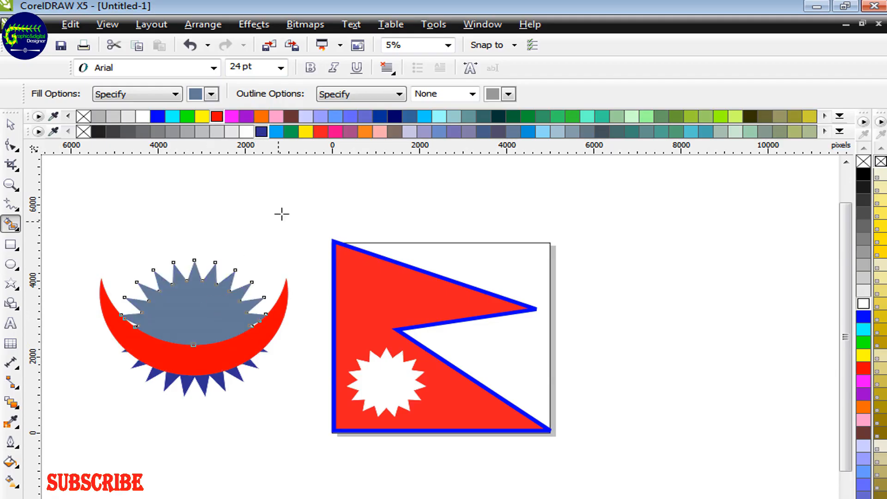
{"action": "left_click", "coordinate": [216, 116]}
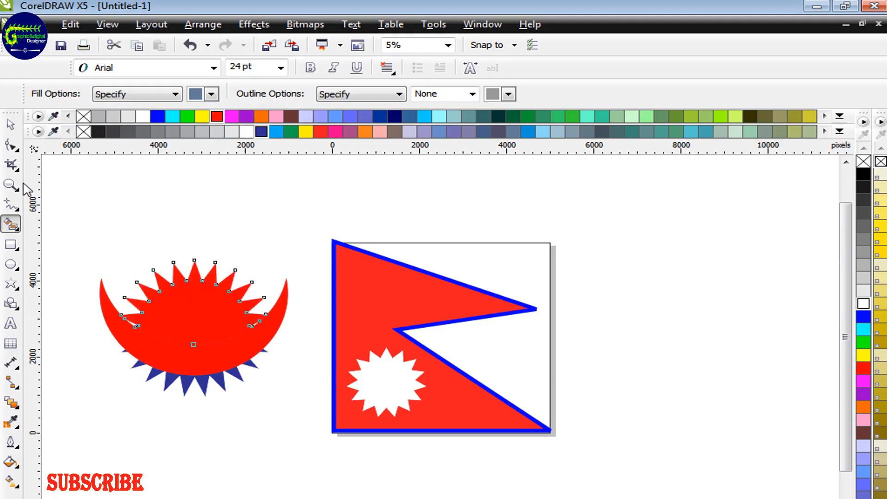
Delete the original dark blue star behind the red crescent and rays.
{"action": "left_click", "coordinate": [10, 125]}
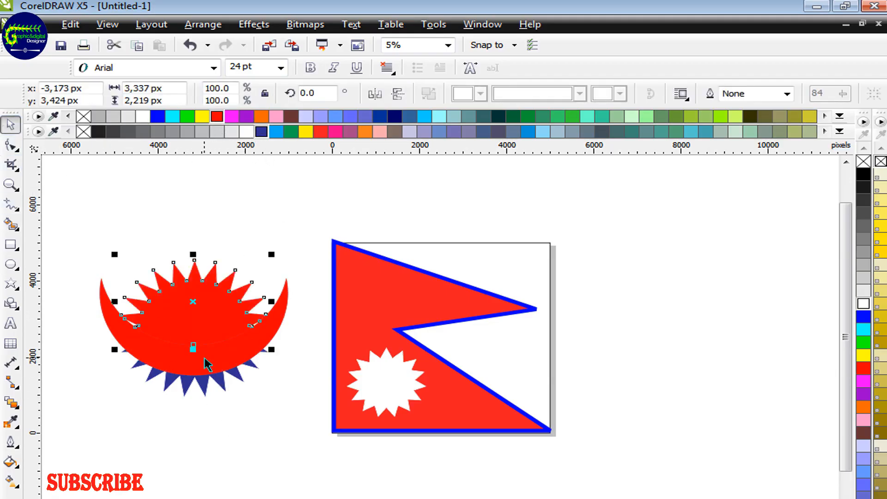
{"action": "left_click", "coordinate": [200, 385]}
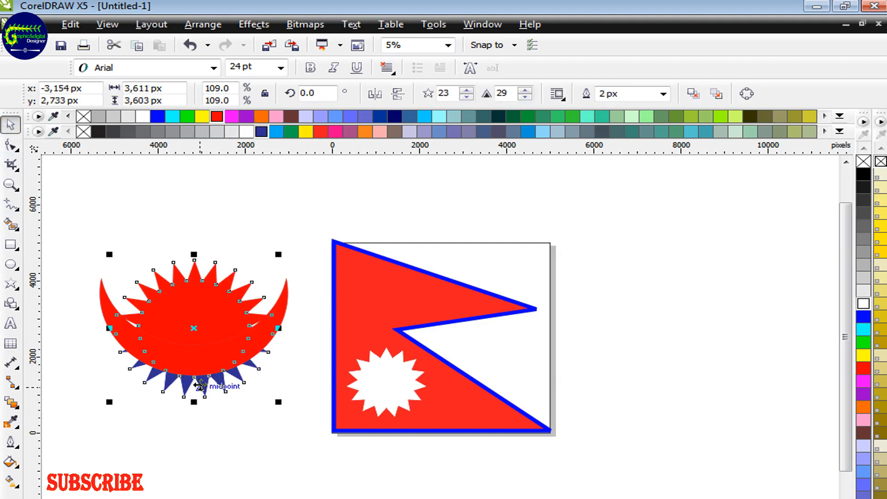
{"action": "key", "text": "Delete"}
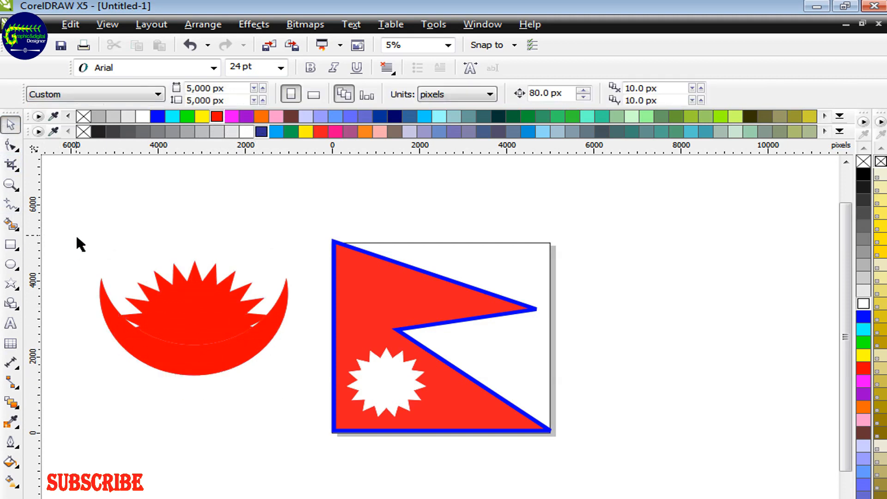
Group the red crescent with its rays and move the group onto the flag.
{"action": "left_click_drag", "start_coordinate": [78, 240], "coordinate": [303, 394]}
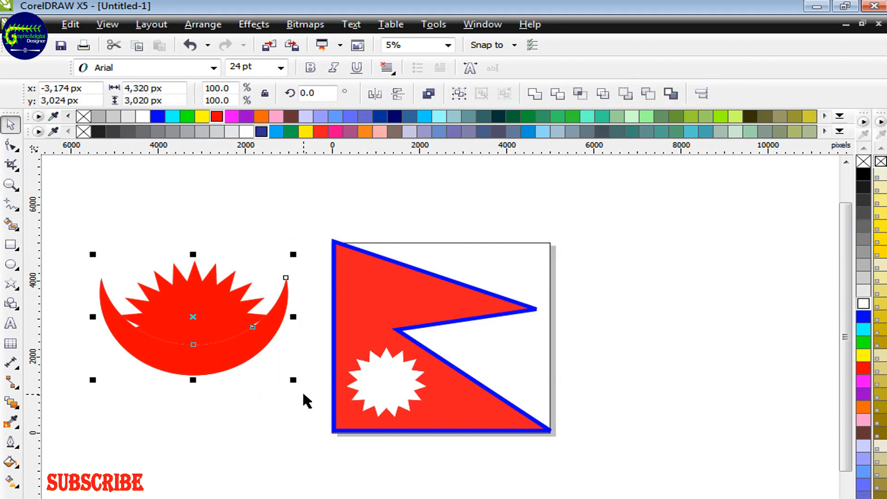
{"action": "left_click", "coordinate": [248, 431]}
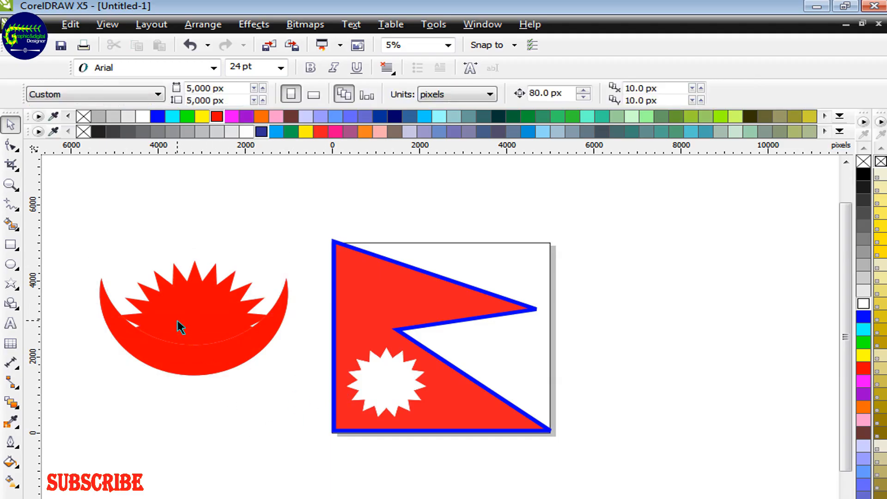
{"action": "left_click_drag", "start_coordinate": [178, 327], "coordinate": [368, 337]}
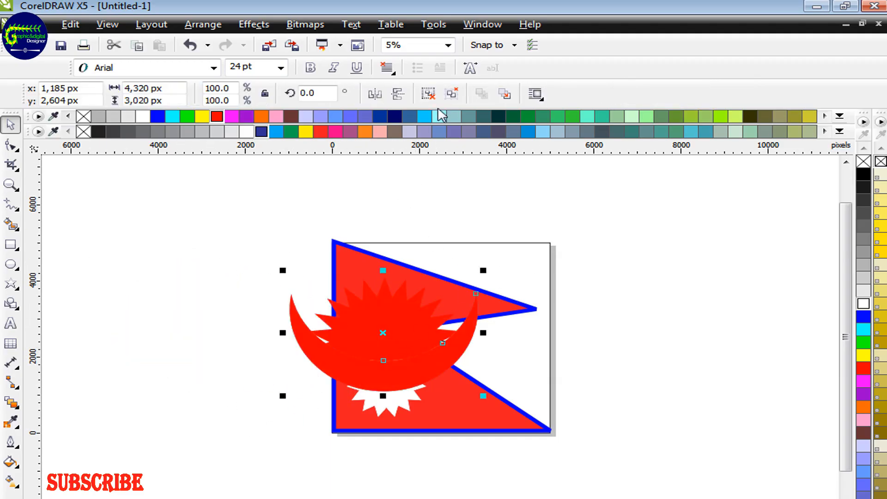
Color the moon group light cyan and scale it down to about 1,310 px wide inside the upper part of the flag.
{"action": "left_click", "coordinate": [436, 117]}
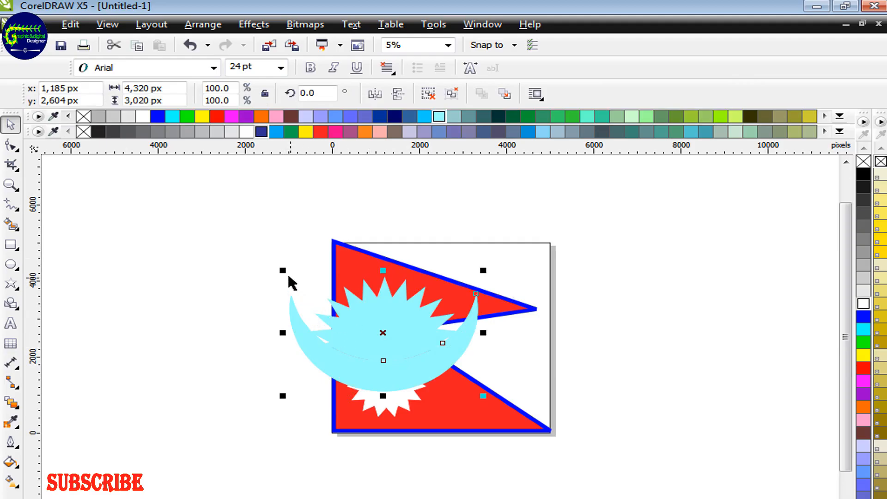
{"action": "left_click_drag", "start_coordinate": [282, 270], "coordinate": [341, 301]}
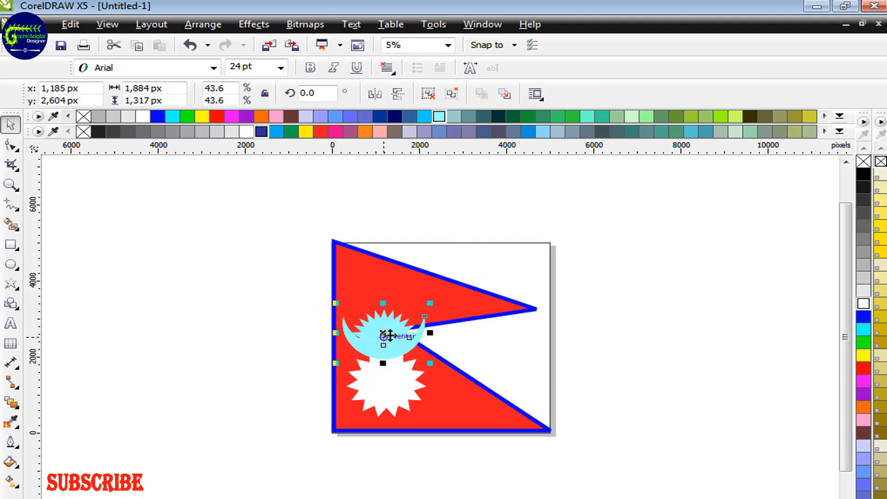
{"action": "left_click_drag", "start_coordinate": [388, 336], "coordinate": [388, 304]}
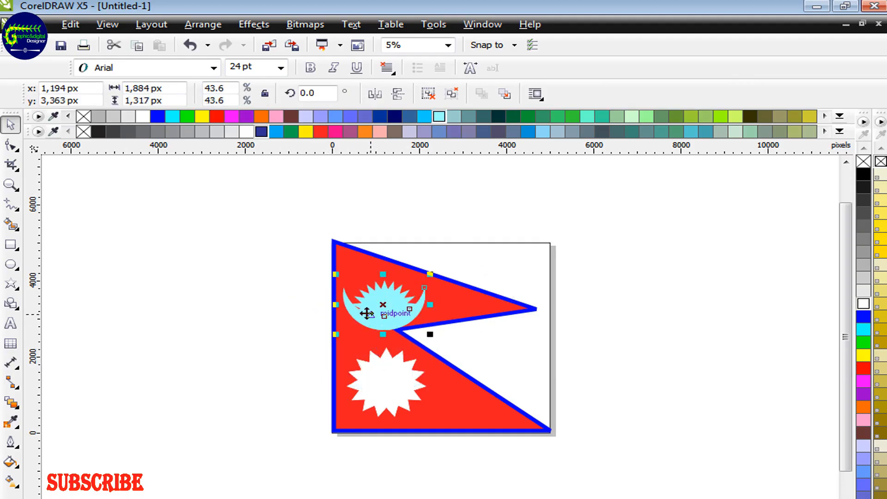
{"action": "left_click_drag", "start_coordinate": [340, 276], "coordinate": [352, 283]}
{"action": "left_click_drag", "start_coordinate": [394, 303], "coordinate": [394, 304]}
{"action": "left_click_drag", "start_coordinate": [387, 297], "coordinate": [385, 300]}
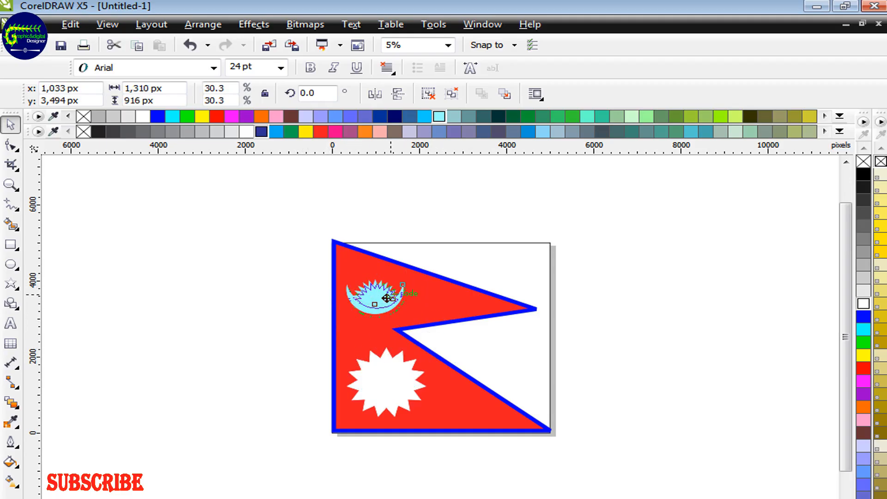
Color the moon group on the upper part of the flag white.
{"action": "left_click", "coordinate": [611, 293]}
{"action": "left_click", "coordinate": [367, 293]}
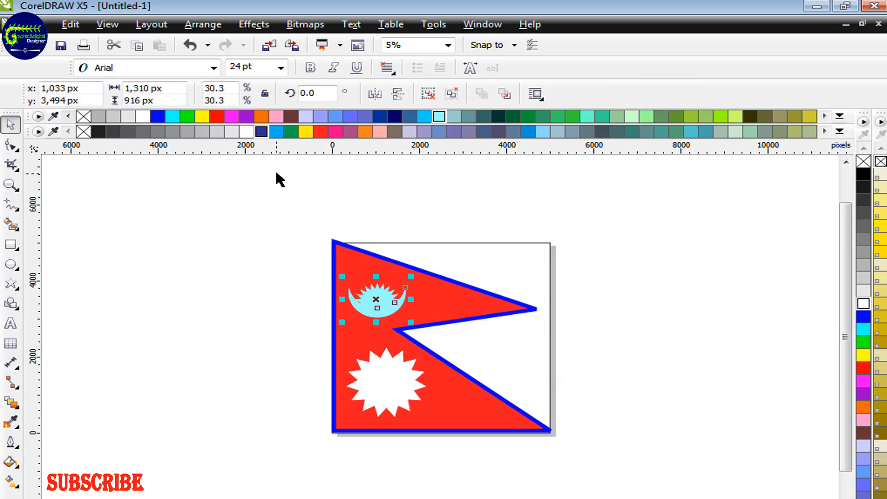
{"action": "left_click", "coordinate": [246, 132]}
{"action": "left_click", "coordinate": [647, 322]}
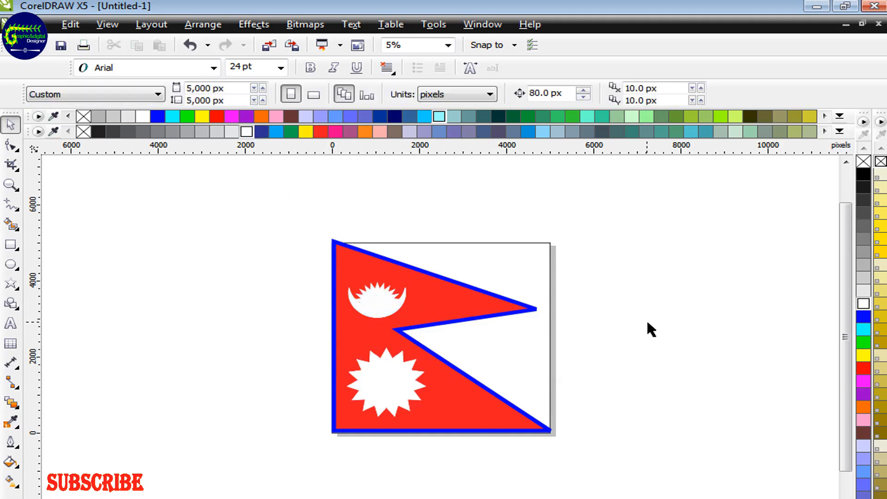
Scale the white sun down to about 1,364 px wide and align it beneath the moon.
{"action": "left_click", "coordinate": [404, 395]}
{"action": "mouse_move", "coordinate": [429, 420]}
{"action": "left_mouse_down"}
{"action": "mouse_move", "coordinate": [416, 409]}
{"action": "mouse_move", "coordinate": [425, 412]}
{"action": "left_mouse_up"}
{"action": "left_click_drag", "start_coordinate": [396, 381], "coordinate": [389, 384]}
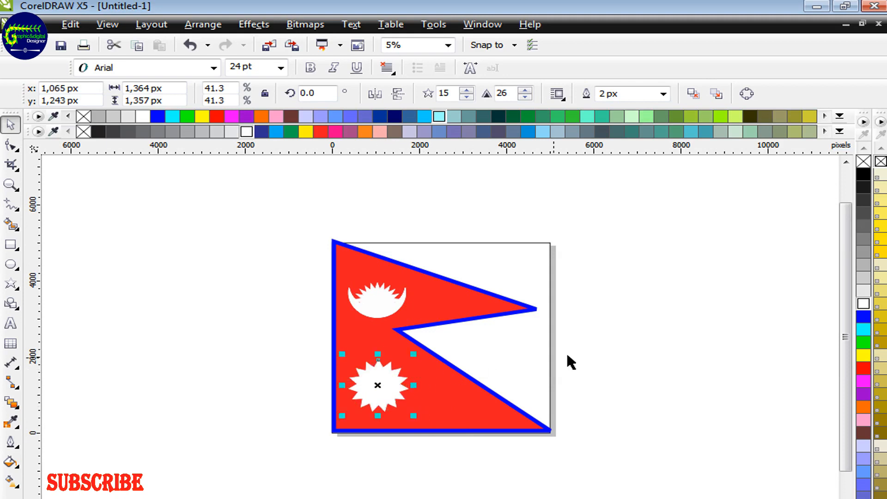
{"action": "left_click", "coordinate": [559, 364]}
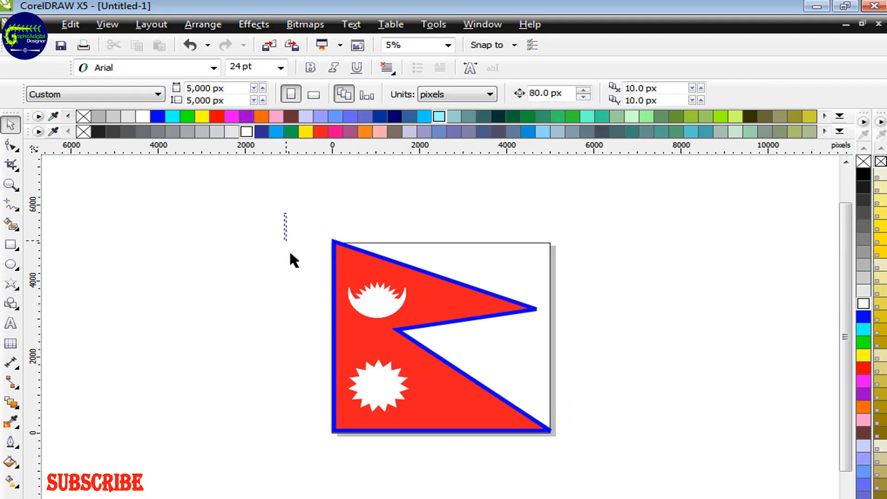
Group the whole flag with its emblems and arrange the group and a duplicate side by side.
{"action": "left_click_drag", "start_coordinate": [290, 253], "coordinate": [581, 460]}
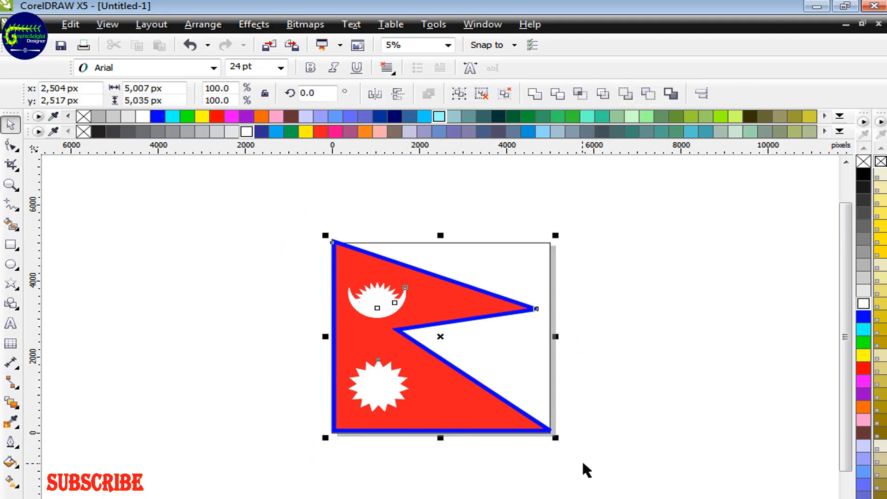
{"action": "left_click", "coordinate": [703, 414]}
{"action": "left_click_drag", "start_coordinate": [403, 330], "coordinate": [255, 292]}
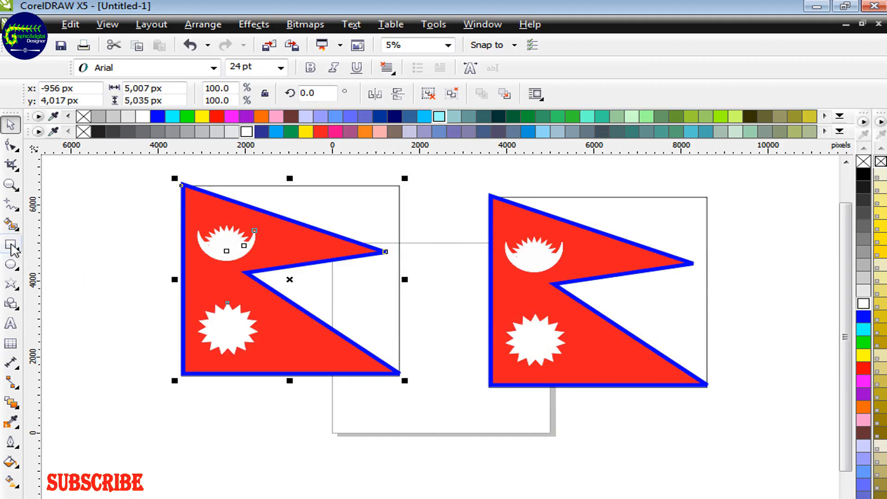
Draw a flagpole rectangle about 85 by 6,925 px along the left flag's vertical edge, extending below it, and fill it blue.
{"action": "left_click", "coordinate": [13, 247]}
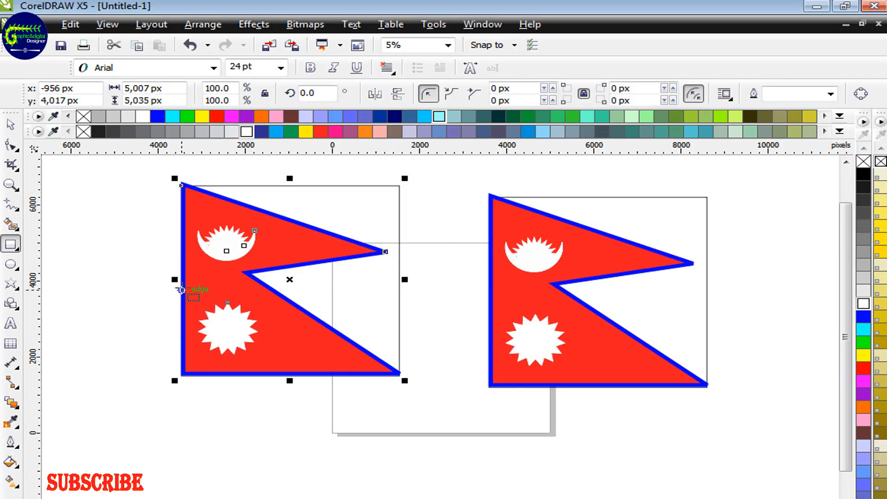
{"action": "left_click_drag", "start_coordinate": [181, 186], "coordinate": [185, 449]}
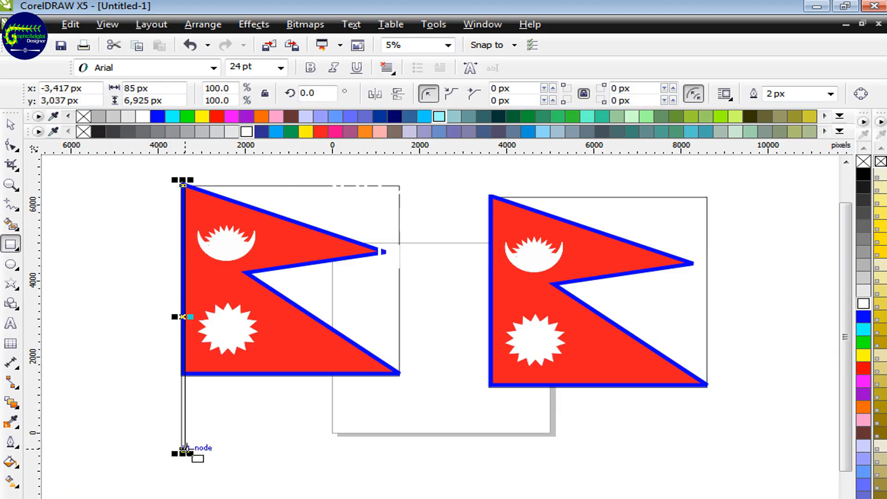
{"action": "left_click", "coordinate": [157, 117]}
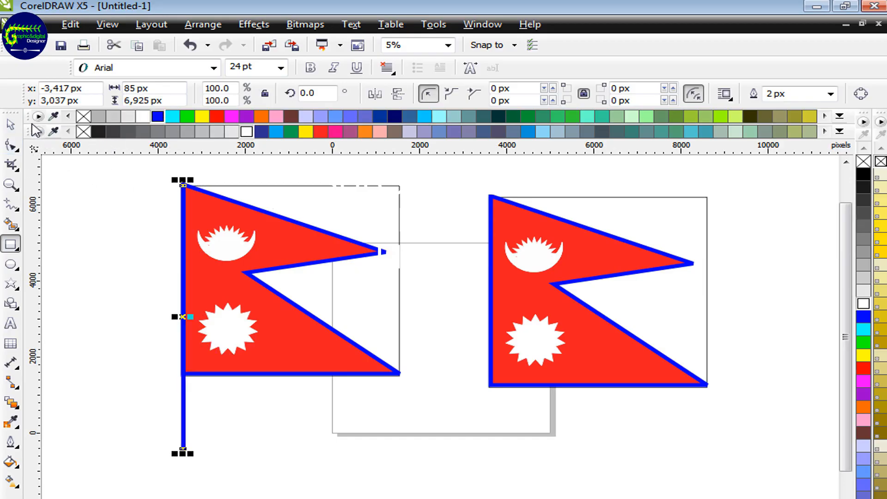
{"action": "left_click", "coordinate": [10, 123]}
{"action": "left_click", "coordinate": [73, 172]}
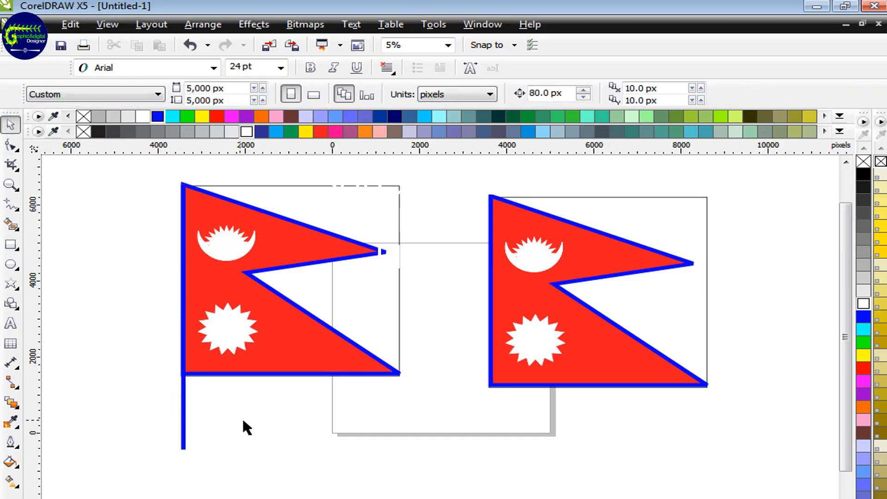